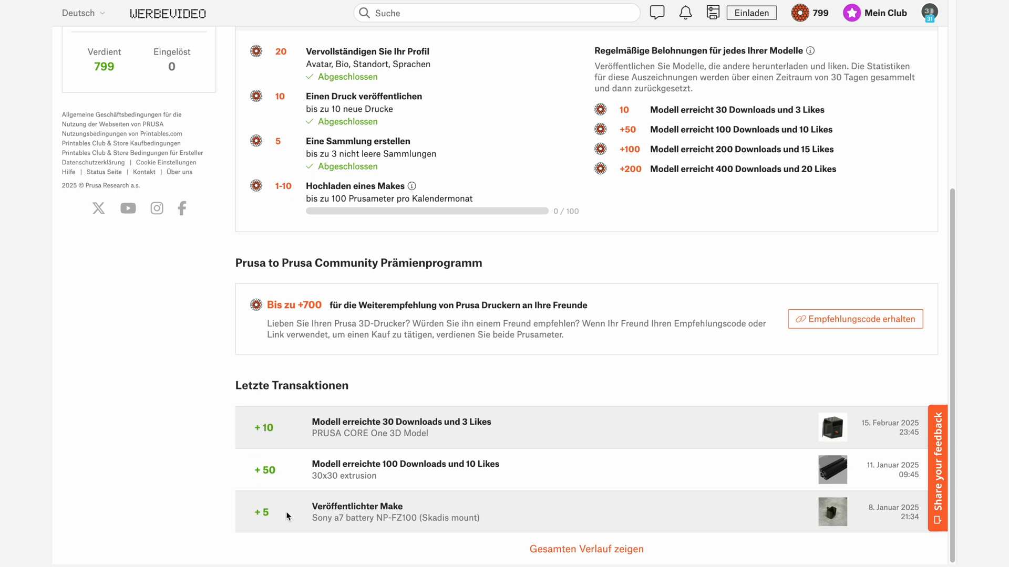
Look at the available Prusameter rewards and return to the overview of how Prusameter are earned.
scroll(572, 527, "up", 4)
left_click(487, 87)
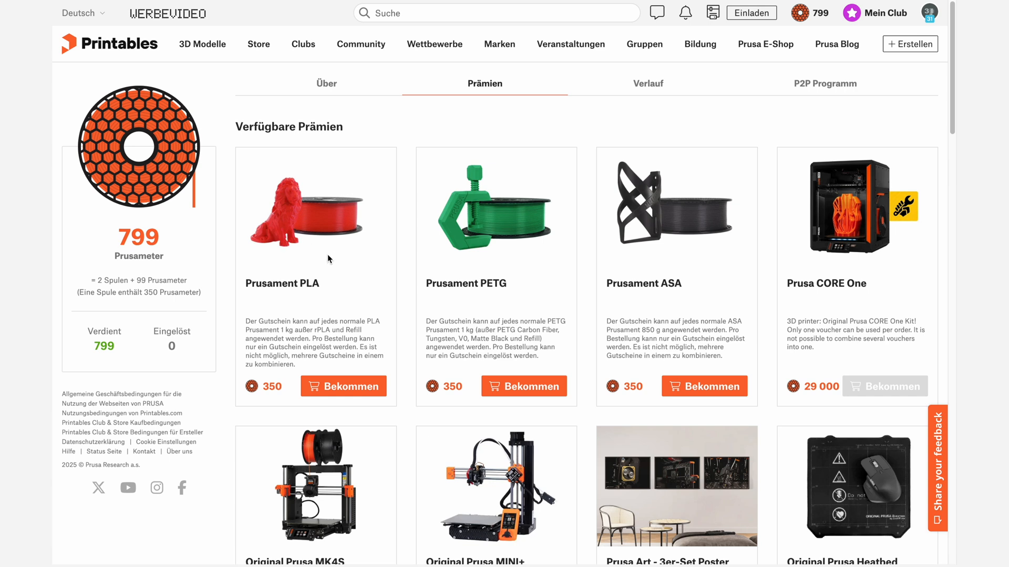
left_click(336, 84)
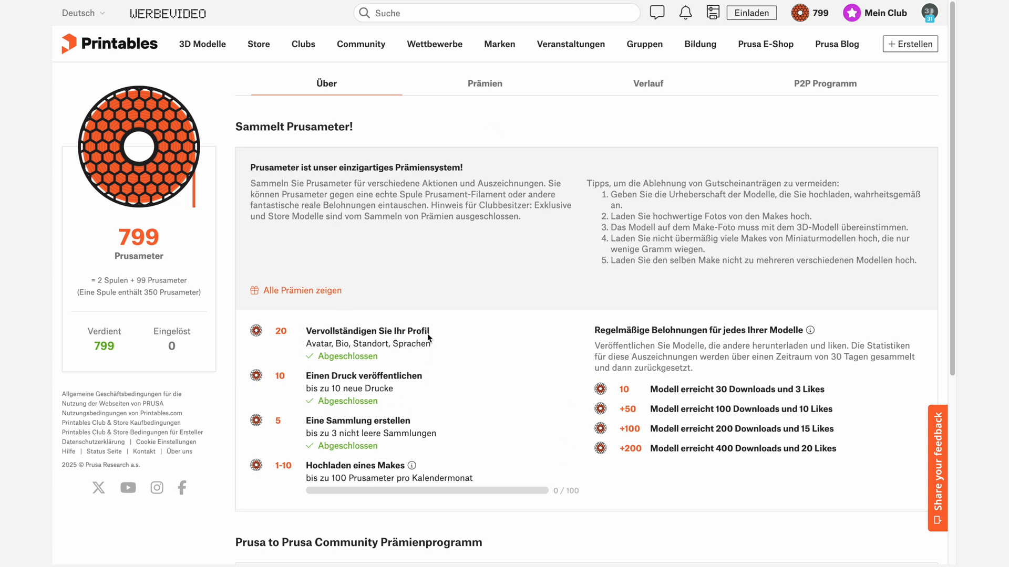
Examine the full catalogue of Prusameter rewards, from filament and printers to clothing, vouchers and online courses.
left_click(475, 84)
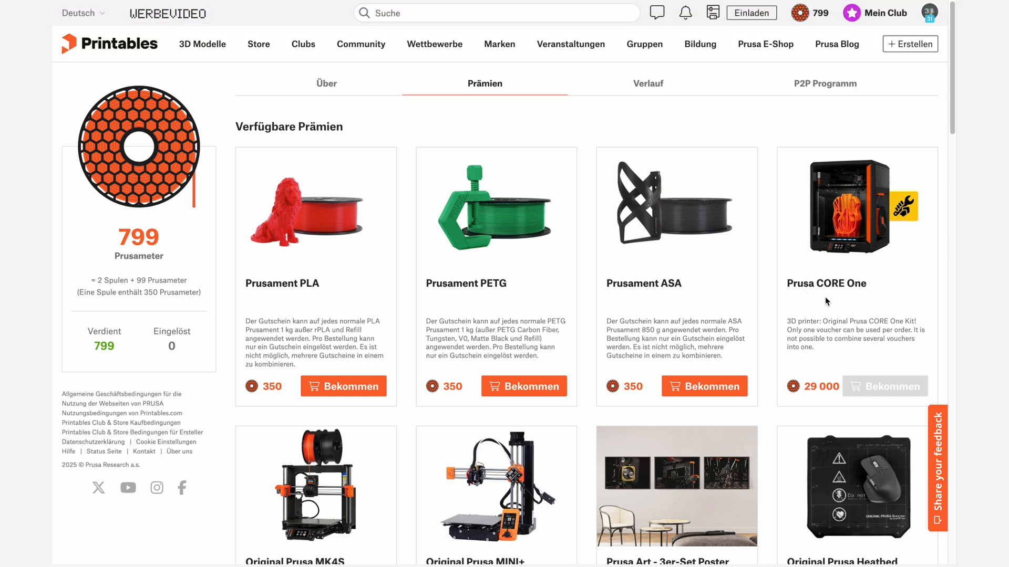
scroll(825, 301, "down", 4)
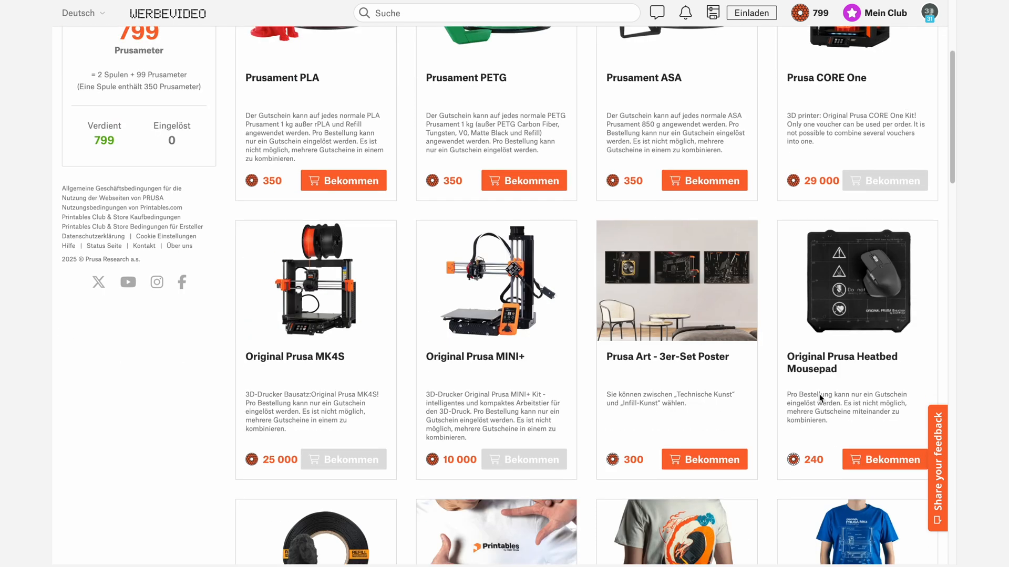
scroll(840, 421, "down", 4)
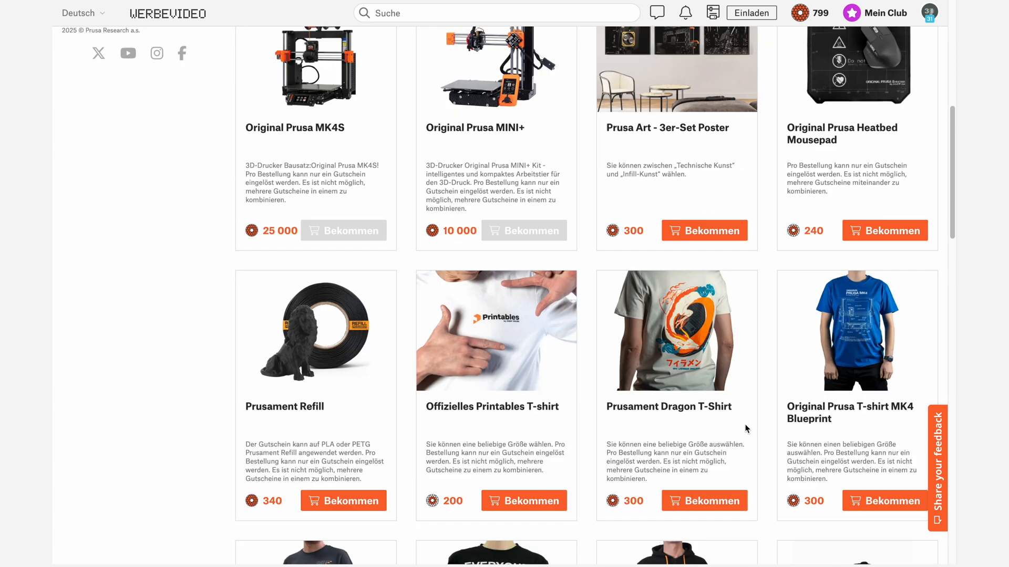
scroll(560, 431, "down", 7)
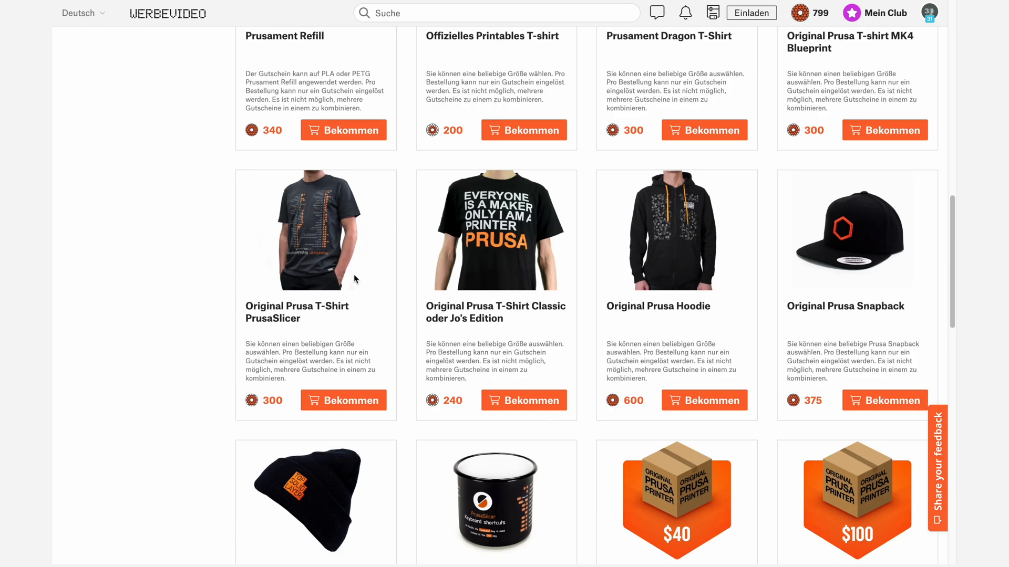
scroll(666, 333, "down", 5)
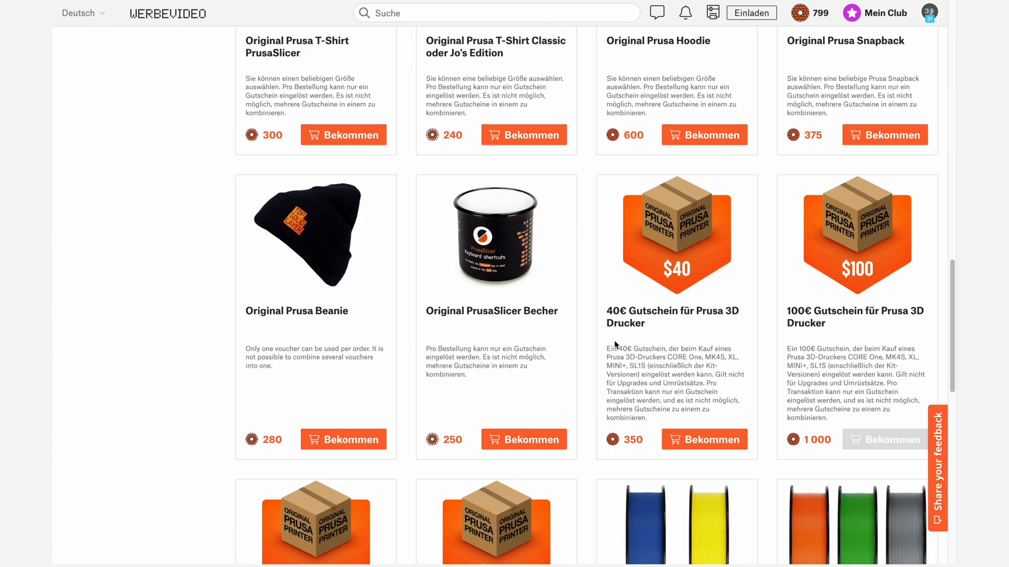
scroll(609, 355, "down", 2)
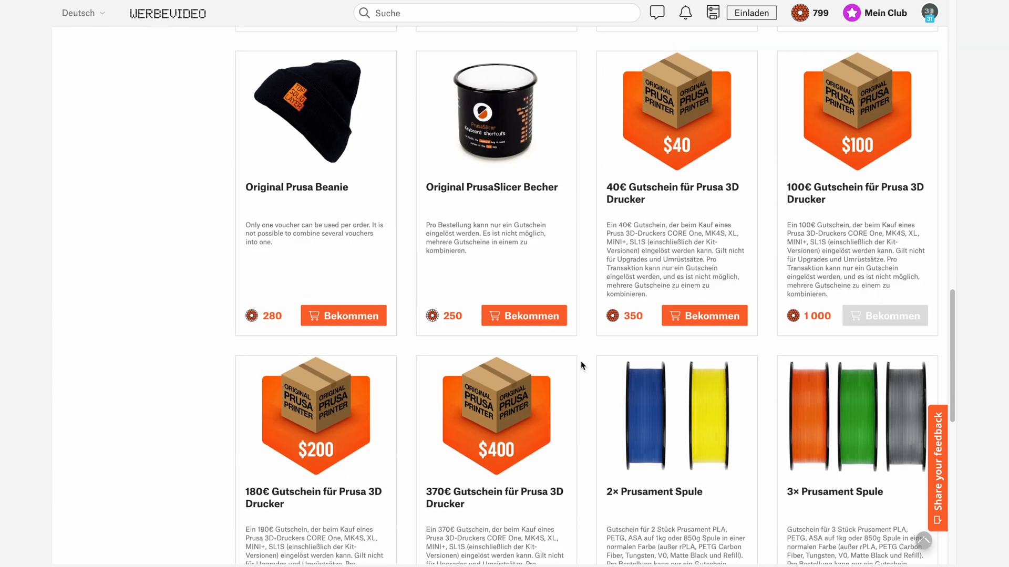
scroll(562, 372, "down", 6)
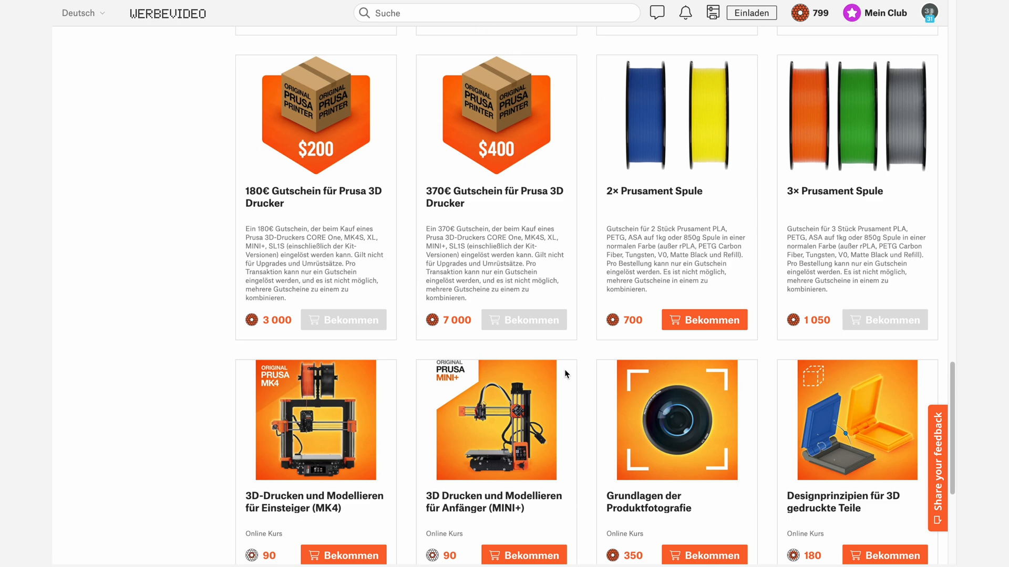
scroll(565, 370, "down", 3)
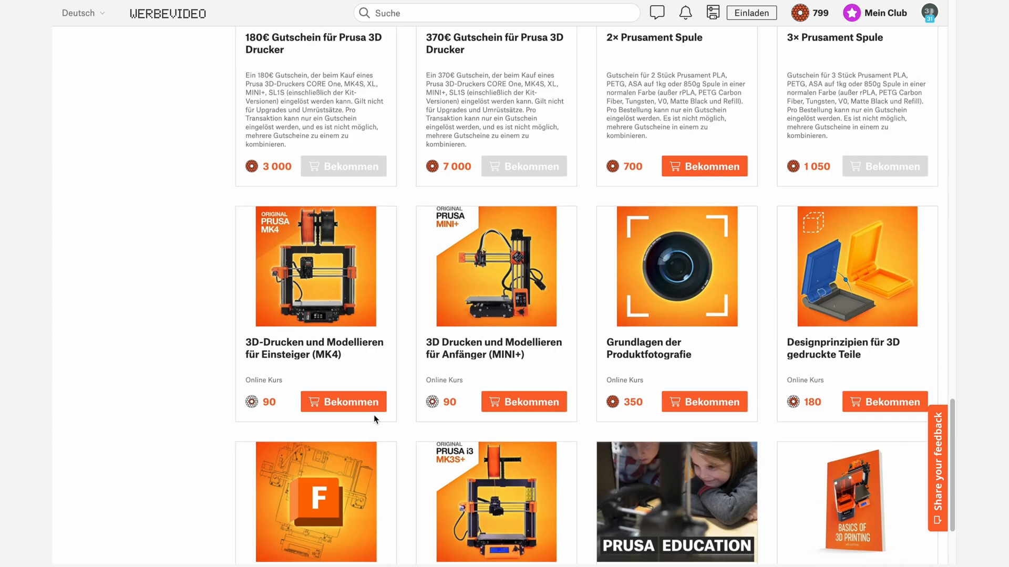
scroll(441, 418, "down", 1)
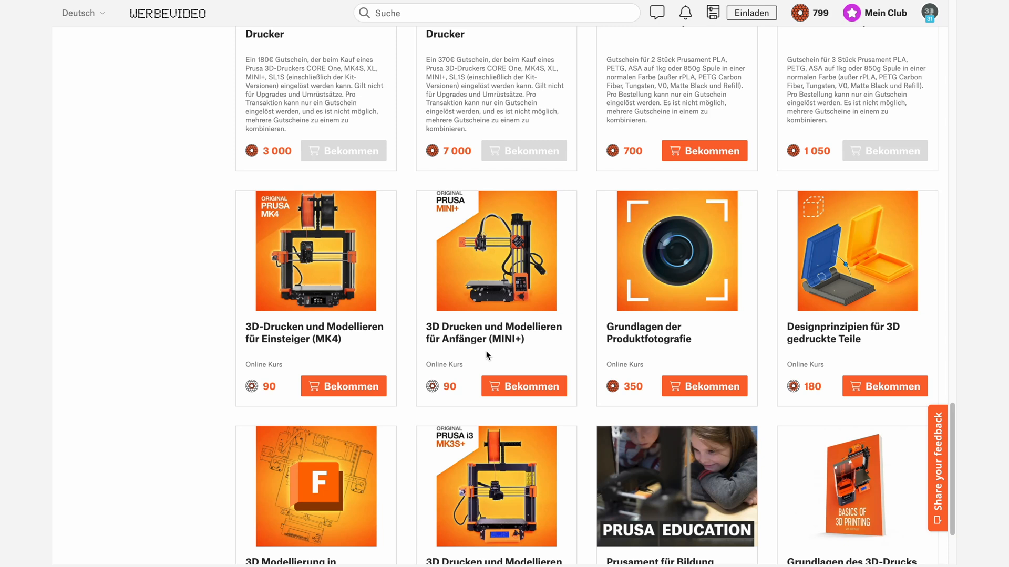
scroll(506, 355, "down", 2)
scroll(505, 355, "up", 8)
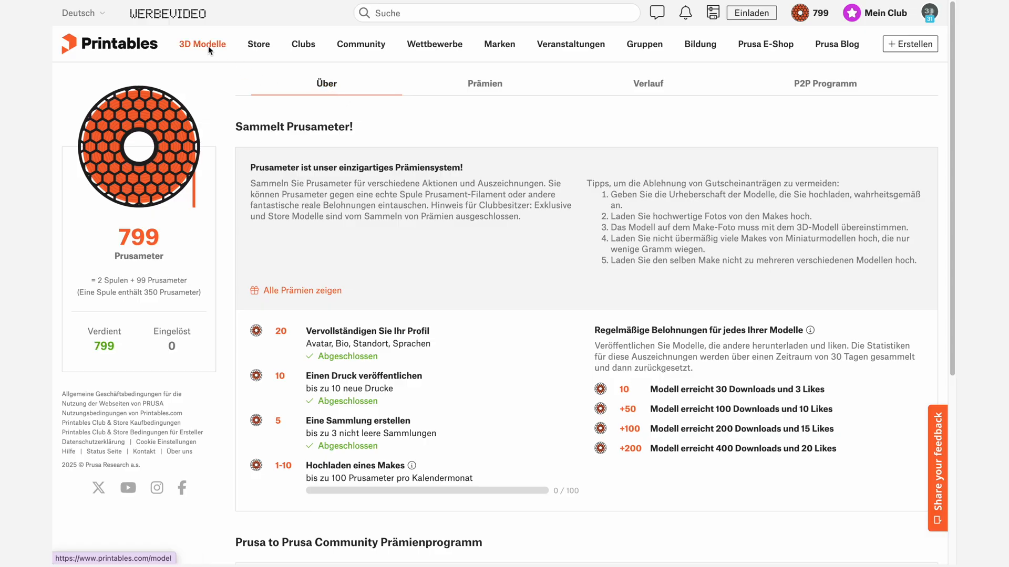
Open the "Ultra articulated Snake - Updated joints" model from the 3D models catalogue and view its makes and comments.
left_click(207, 45)
scroll(527, 398, "down", 10)
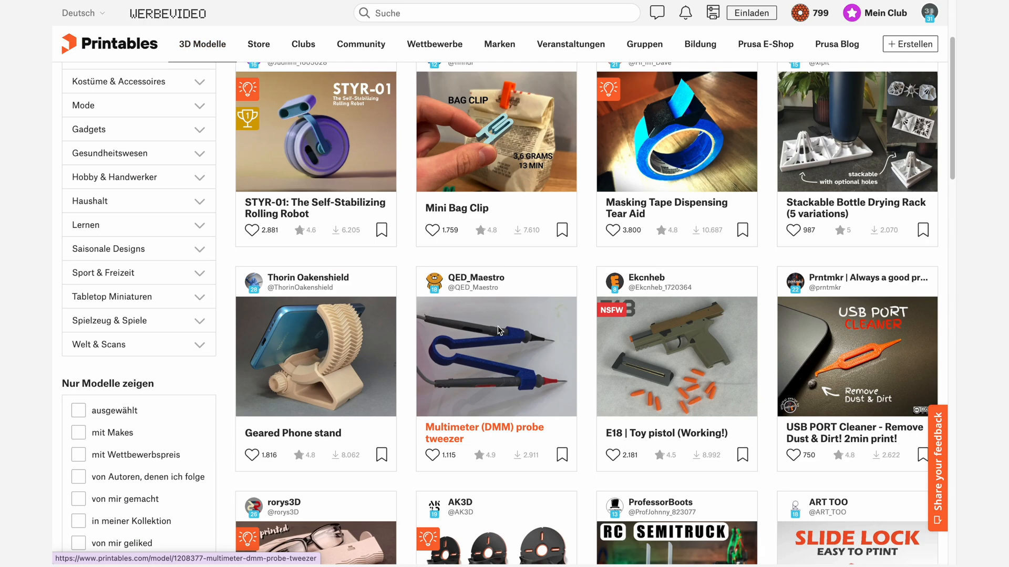
scroll(525, 395, "down", 5)
scroll(524, 393, "up", 1)
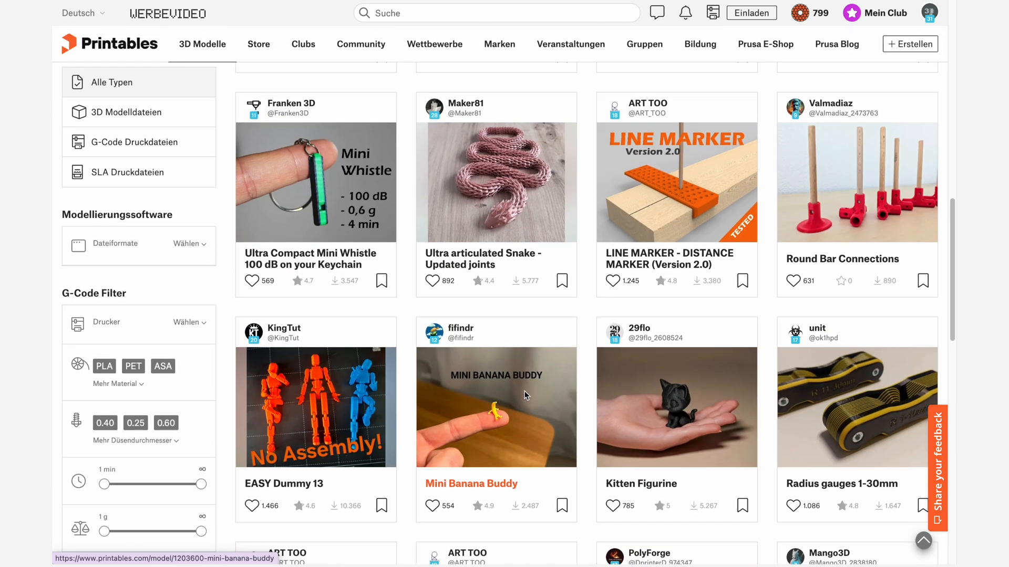
left_click(516, 227)
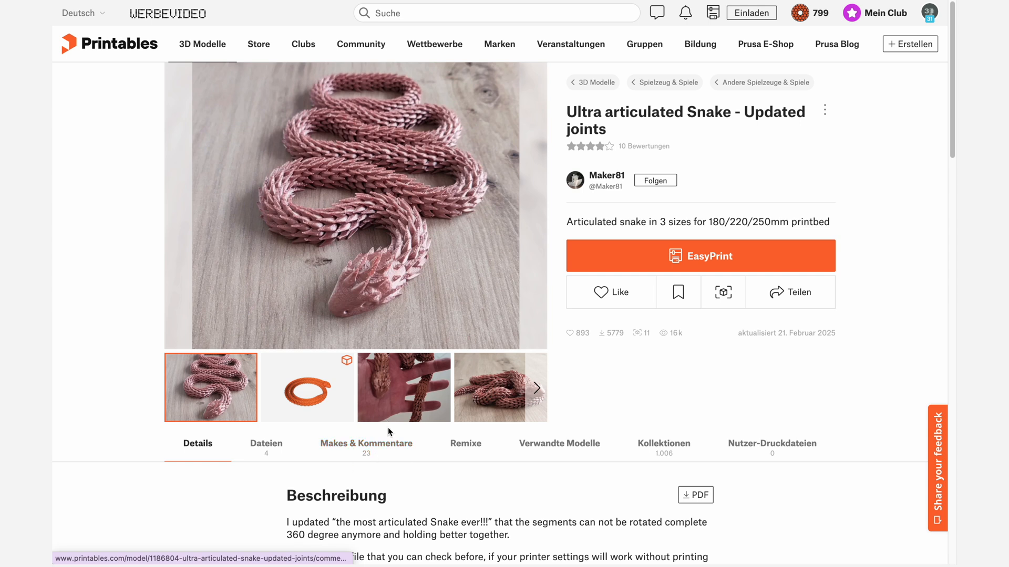
left_click(386, 449)
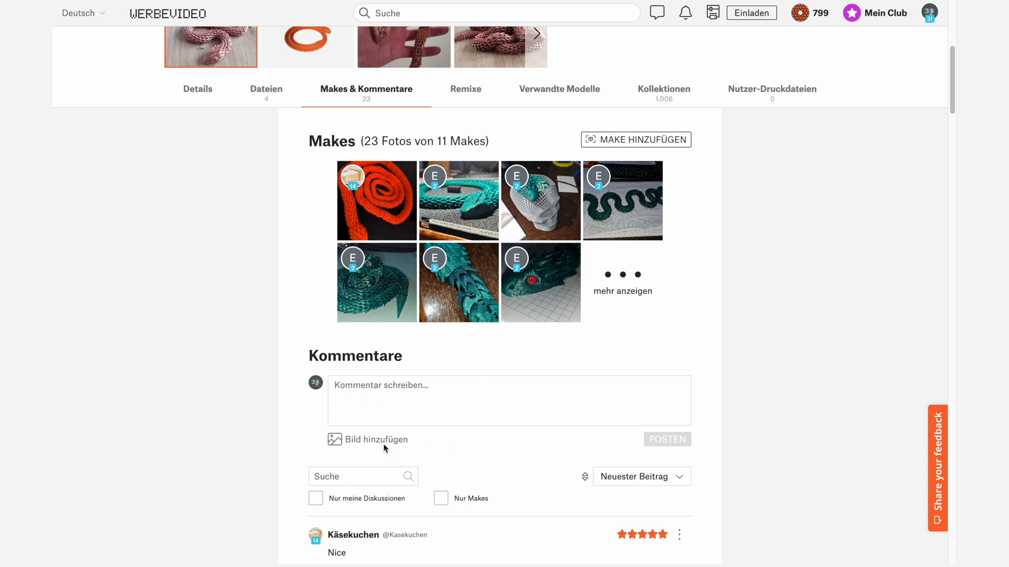
scroll(381, 444, "down", 1)
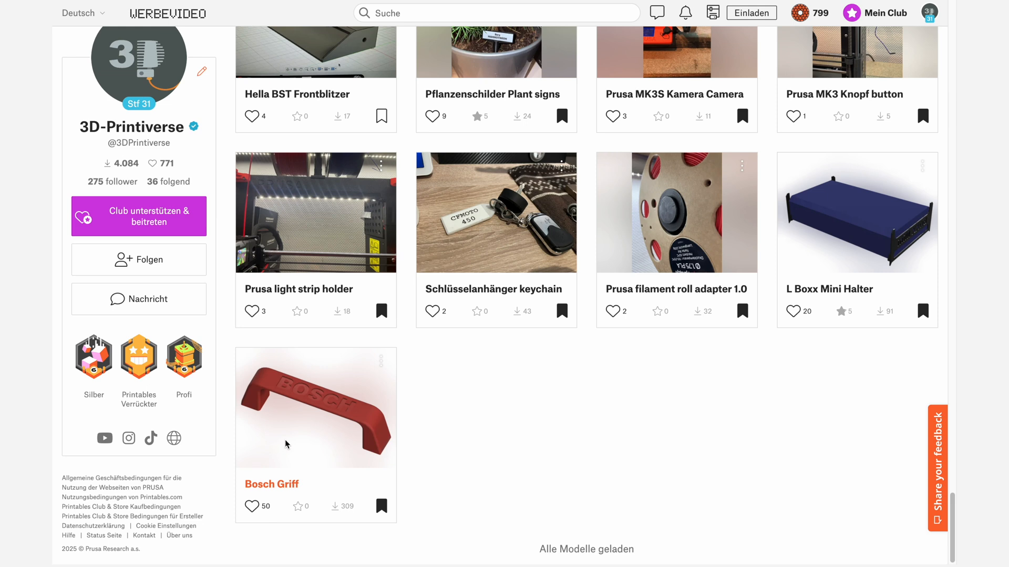
Open the Bosch Griff model from the profile's model list and look through its model files.
left_click(315, 415)
left_click(257, 448)
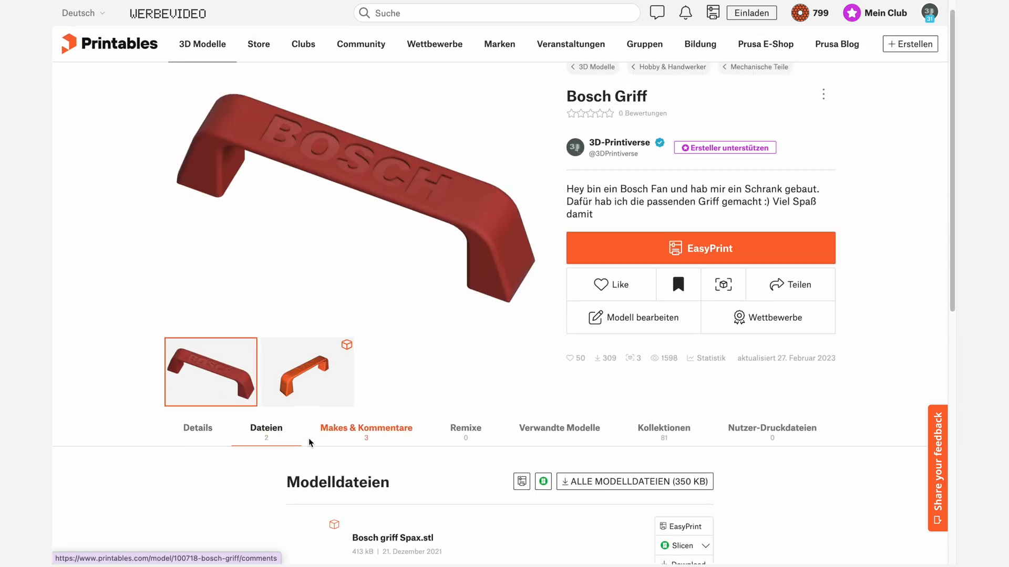
scroll(367, 368, "down", 8)
scroll(425, 220, "up", 4)
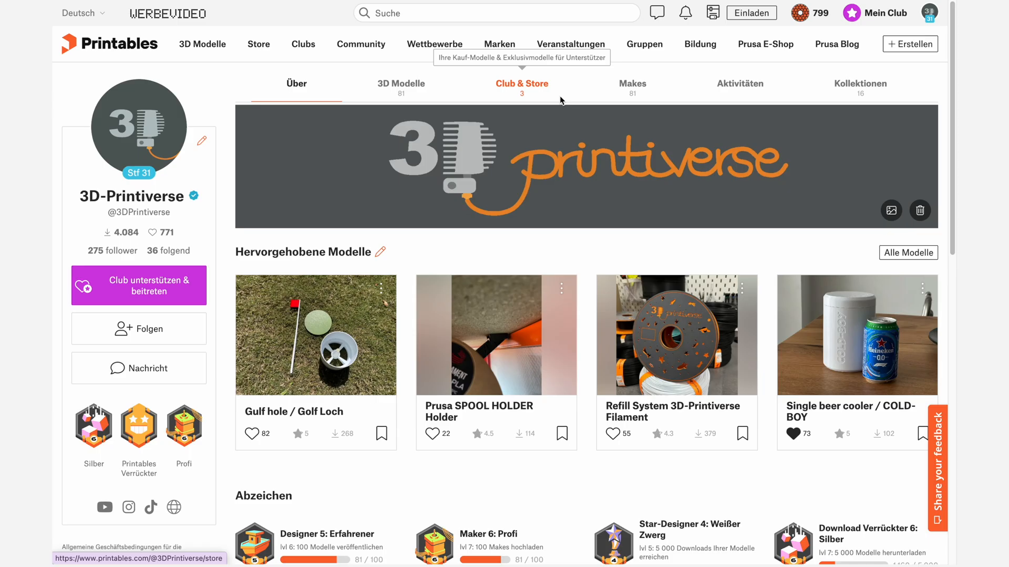
Open a new model form from the profile's 3D models and review its fields from file upload through description and availability to licence.
left_click(401, 86)
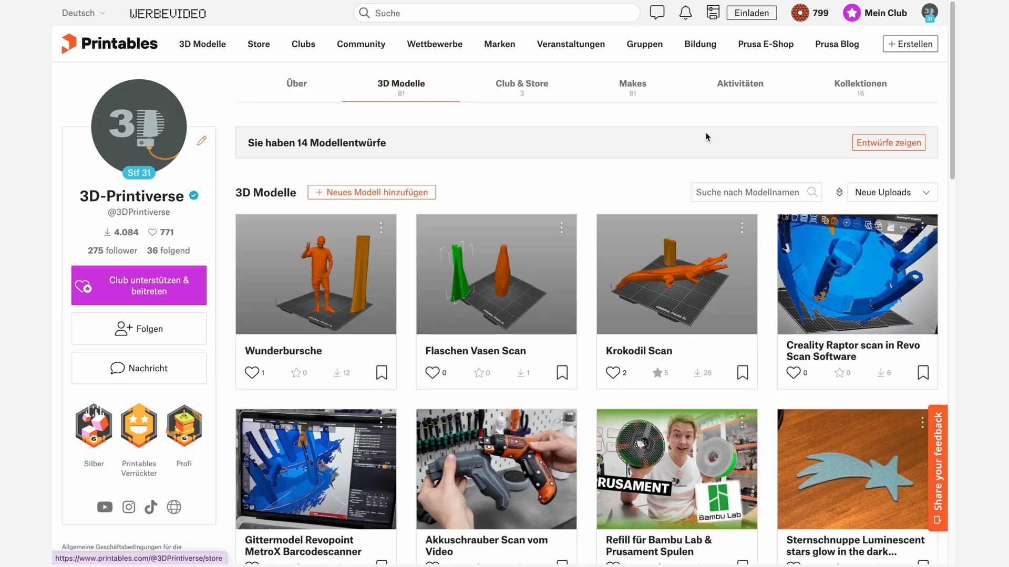
left_click(376, 195)
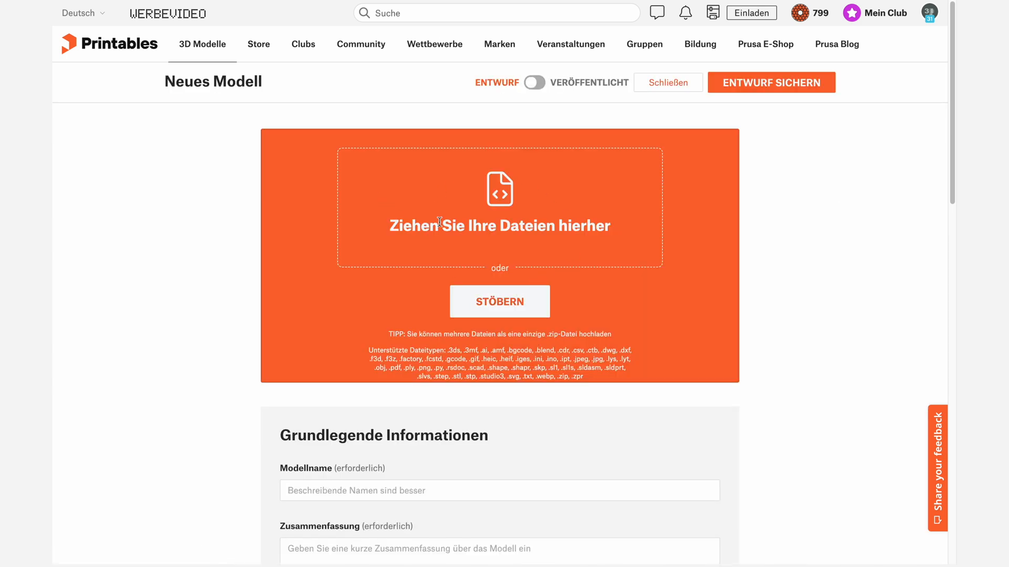
scroll(479, 335, "down", 2)
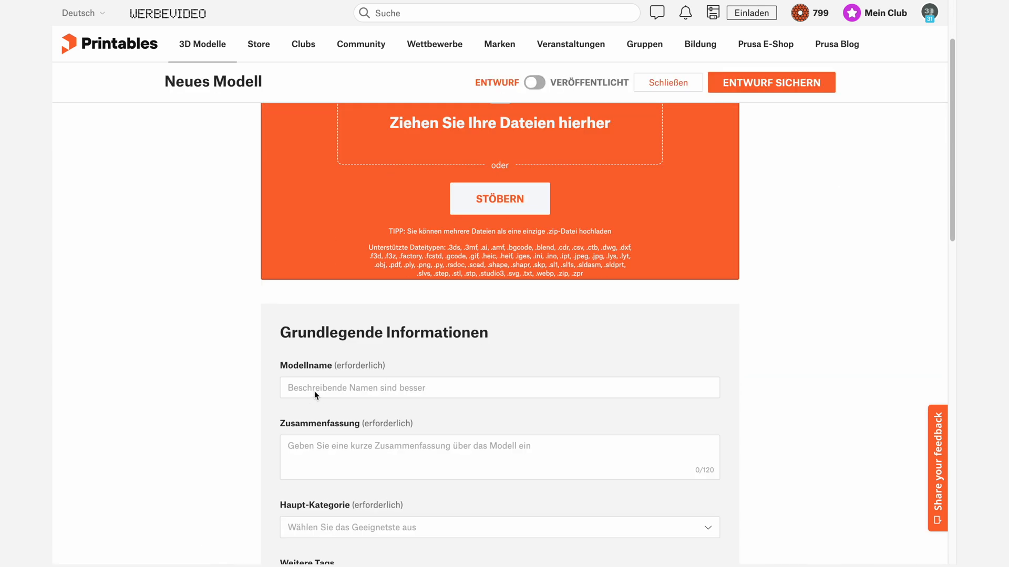
scroll(338, 455, "down", 1)
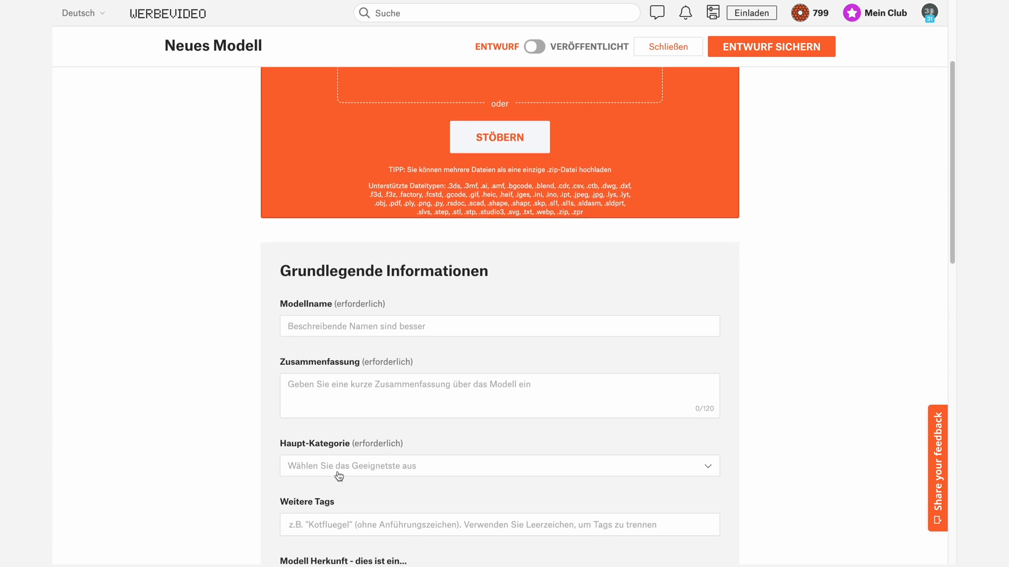
scroll(466, 472, "down", 1)
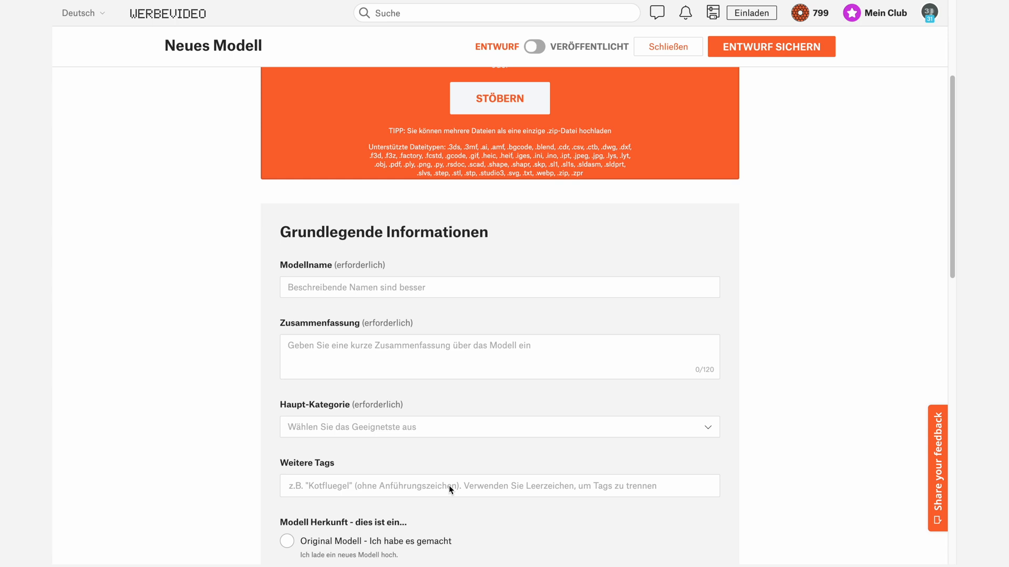
scroll(449, 485, "down", 1)
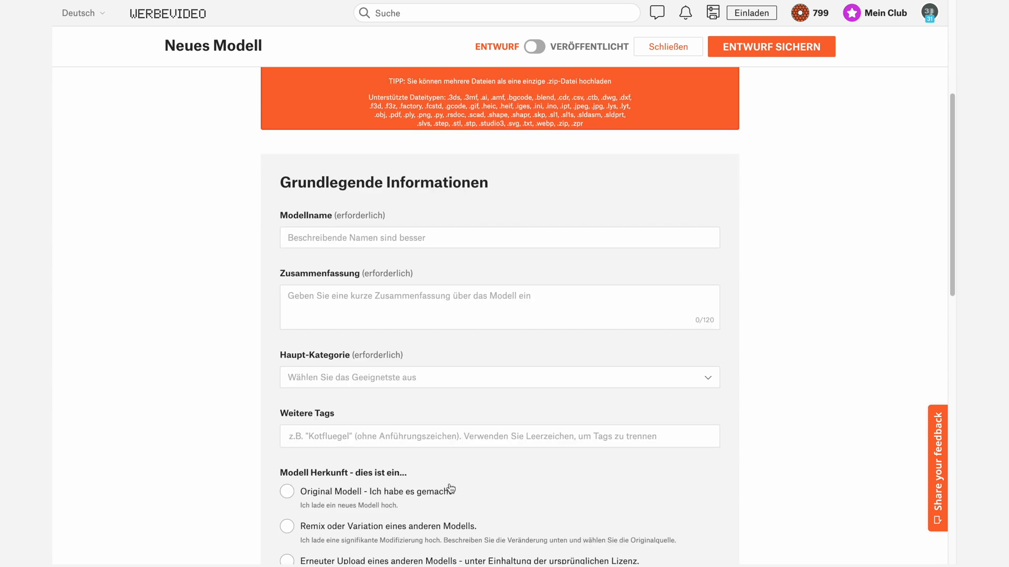
scroll(450, 488, "down", 2)
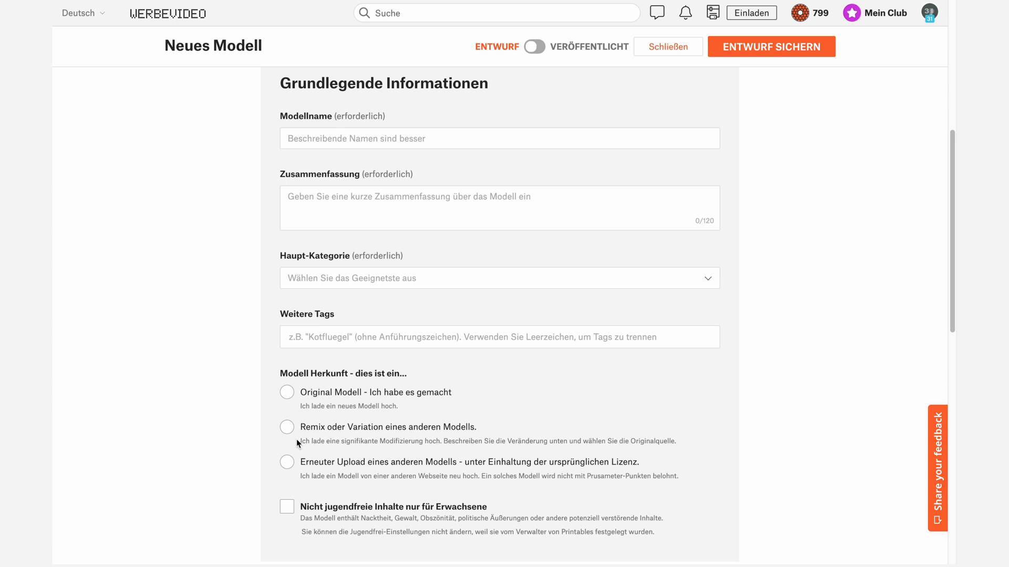
scroll(501, 444, "down", 5)
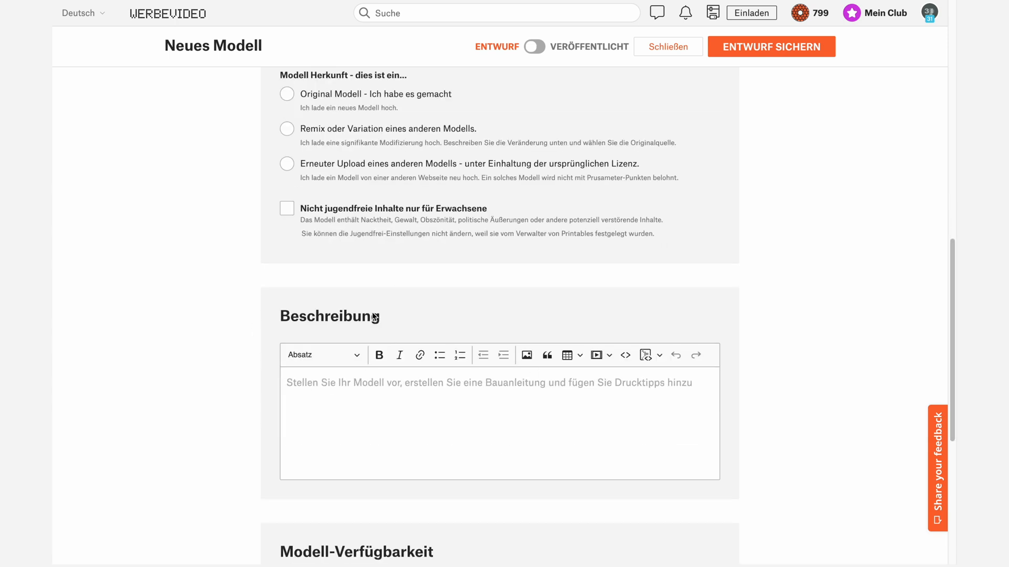
scroll(460, 452, "down", 4)
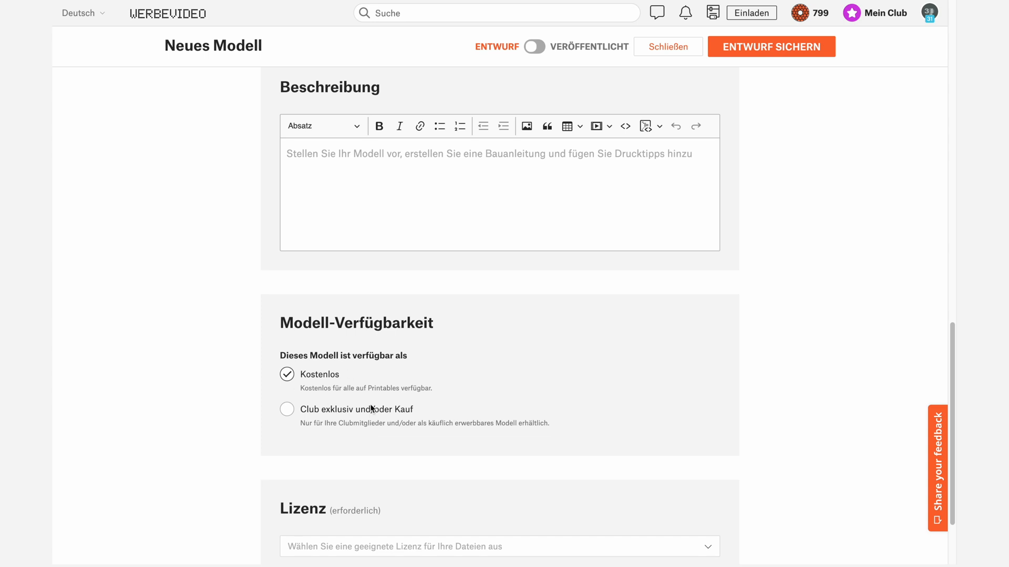
scroll(363, 412, "down", 2)
scroll(368, 413, "down", 3)
left_click(519, 465)
scroll(519, 466, "down", 1)
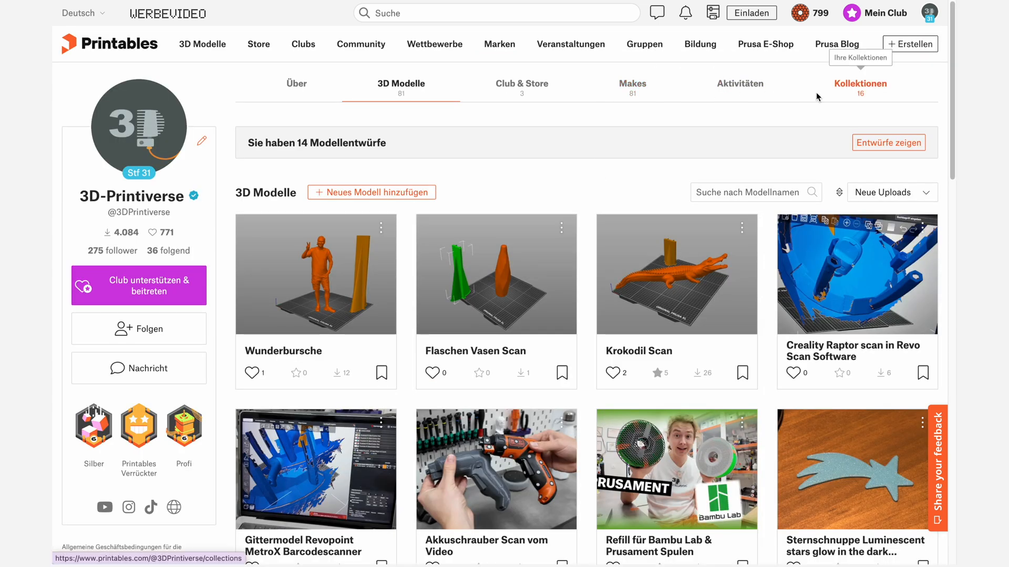
Open the profile's collections and look through the complete list.
left_click(846, 89)
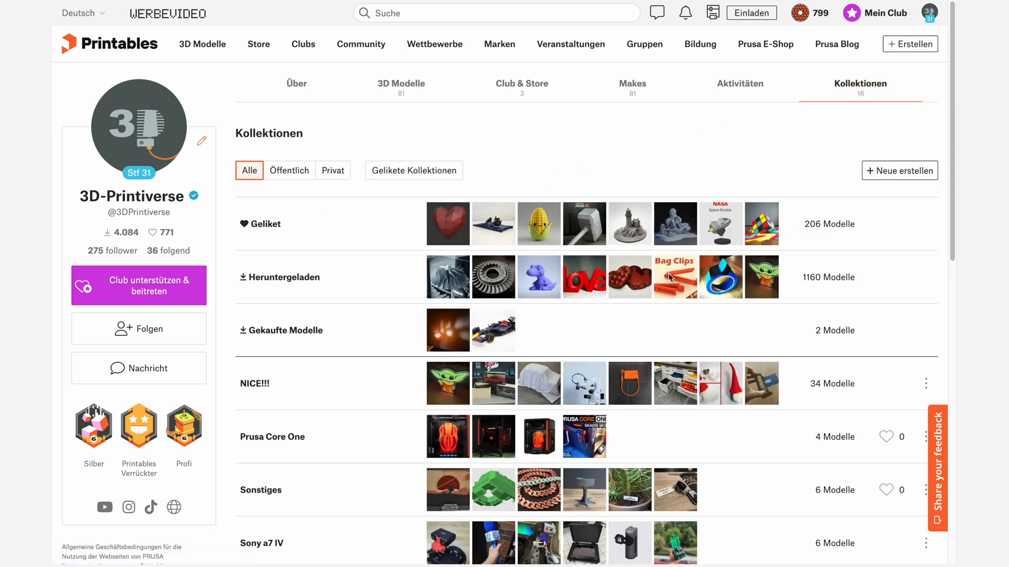
scroll(578, 332, "down", 2)
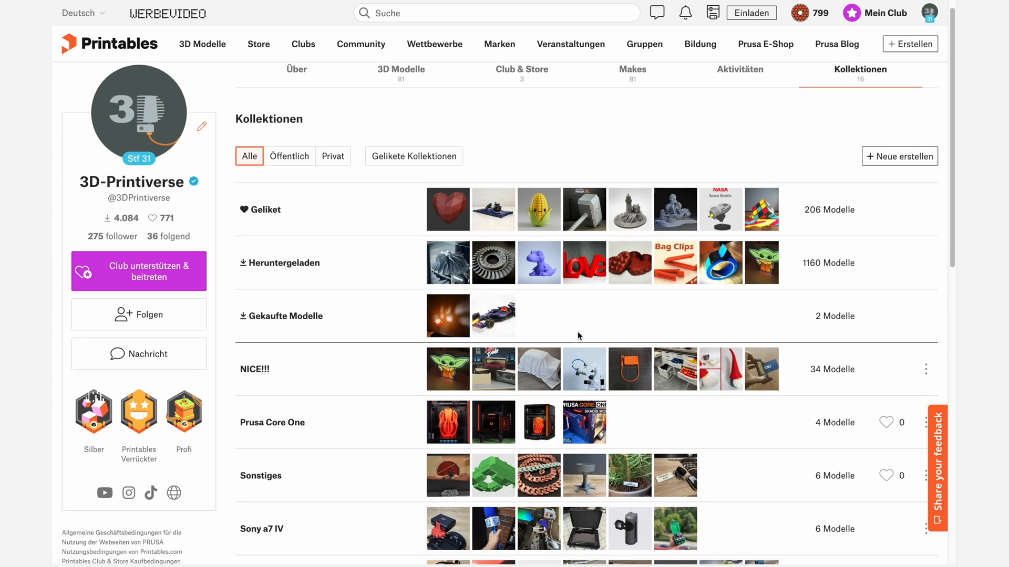
scroll(578, 332, "down", 2)
scroll(391, 326, "down", 1)
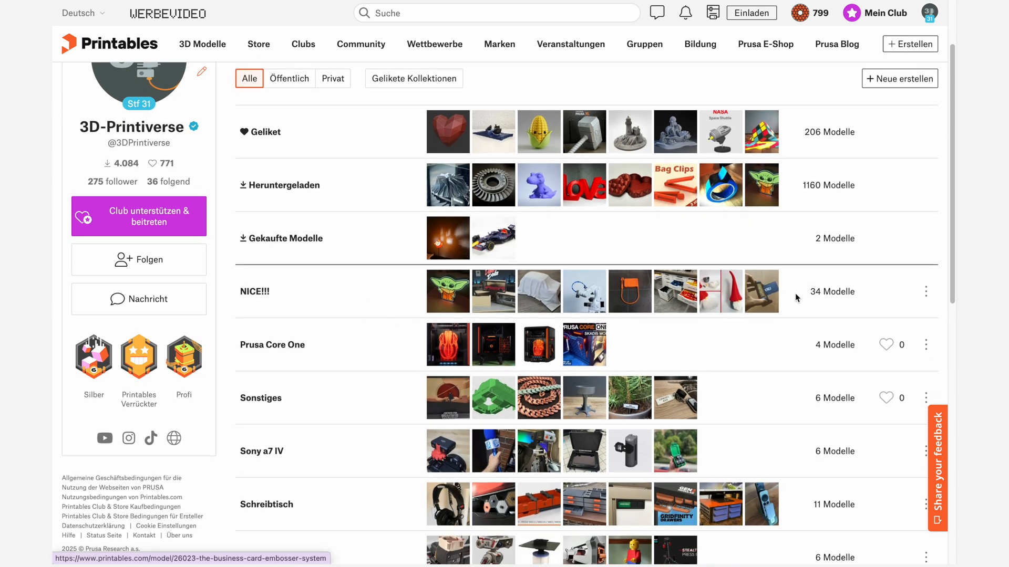
scroll(796, 298, "down", 1)
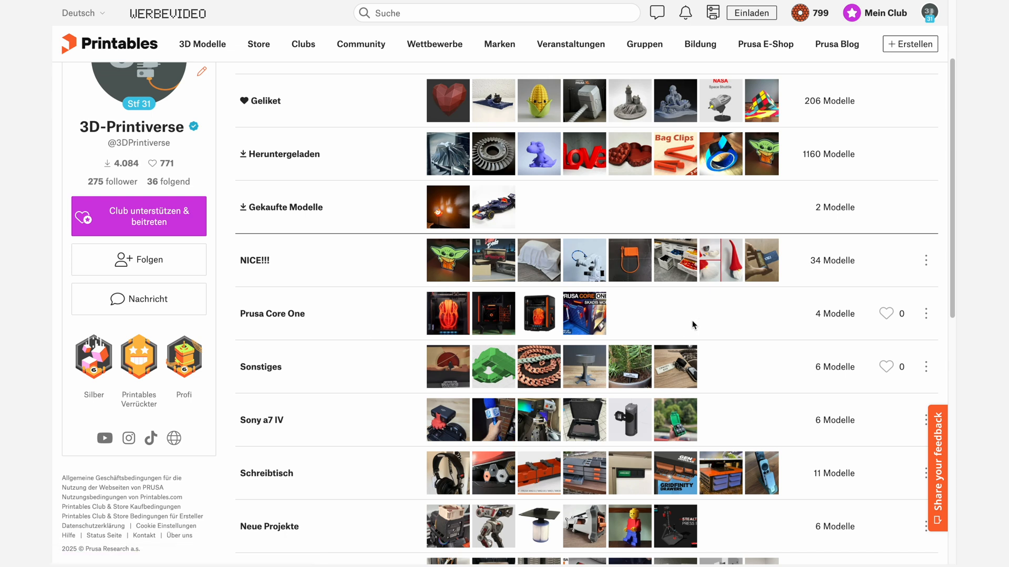
scroll(692, 324, "down", 6)
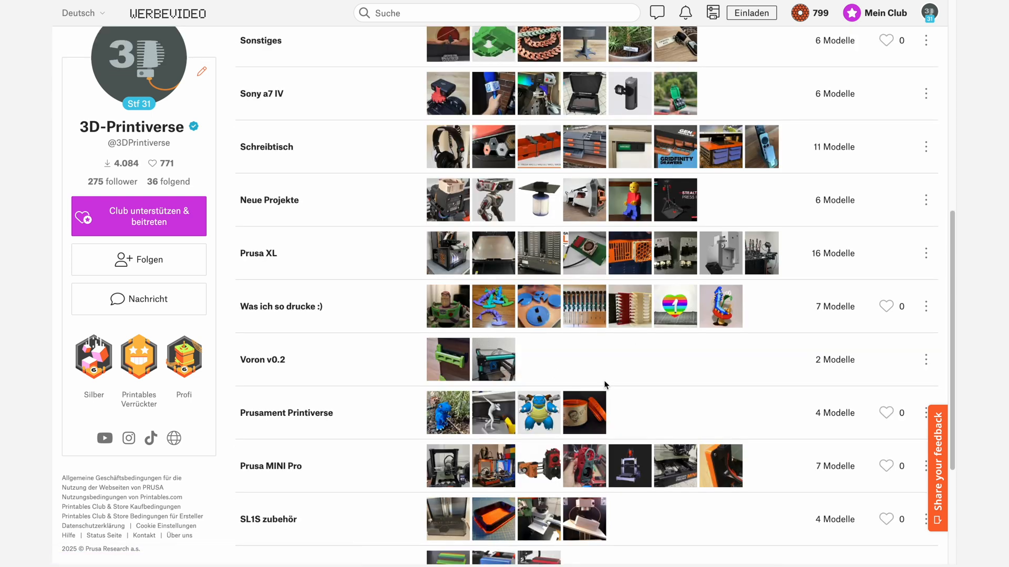